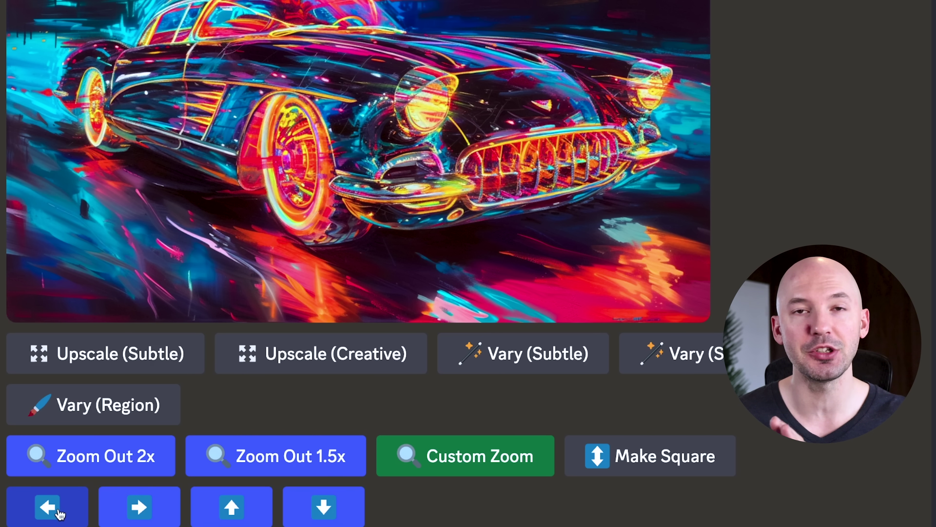
# Upscale the first Pan Down sportscar image (U1) and extend it upward with Pan Up
pyautogui.scroll(4, 765, 182)
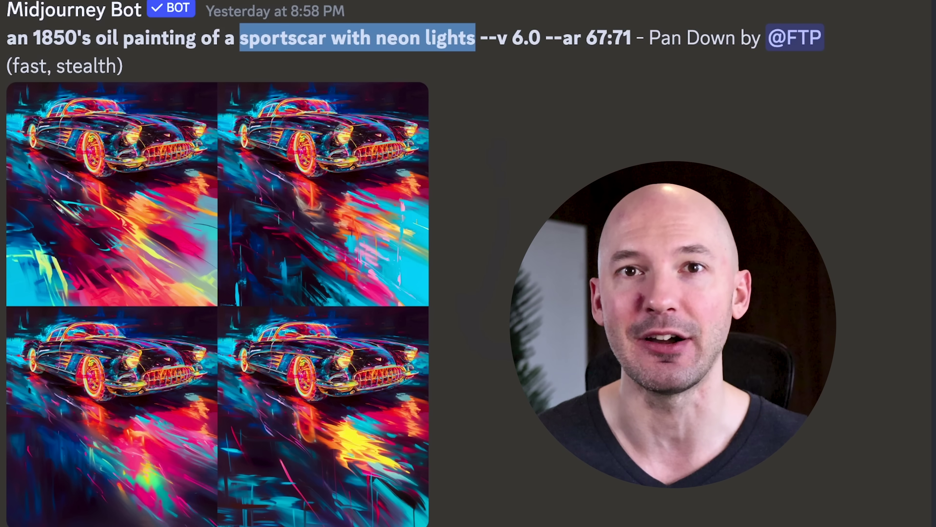
pyautogui.click(186, 301)
pyautogui.scroll(-2, 205, 302)
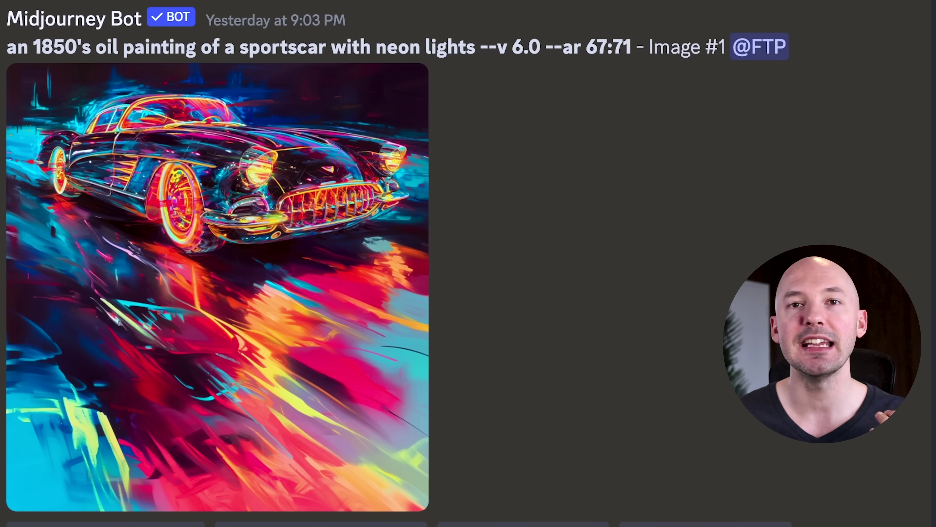
pyautogui.scroll(-5, 244, 461)
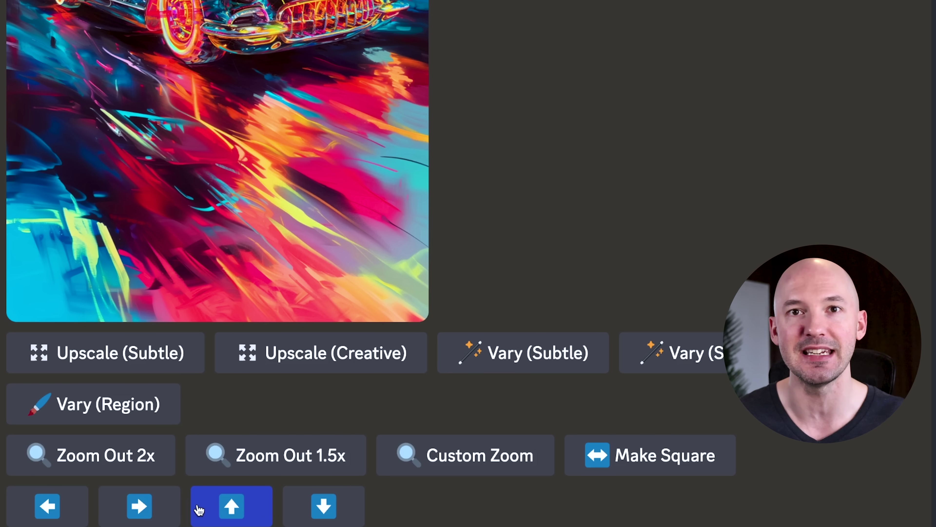
pyautogui.click(239, 511)
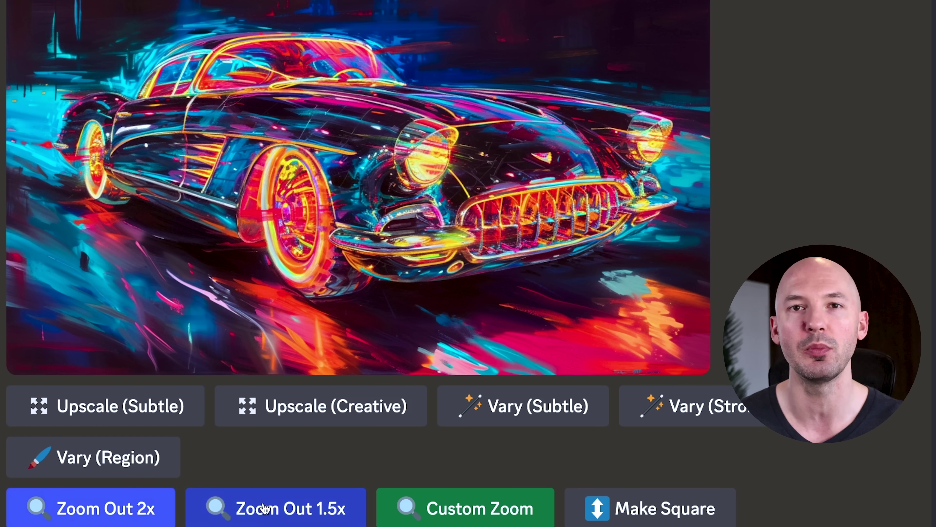
# Zoom the car image out 1.5x, then bring up Custom Zoom prefilled with --ar 2:3 --zoom 2
pyautogui.click(131, 516)
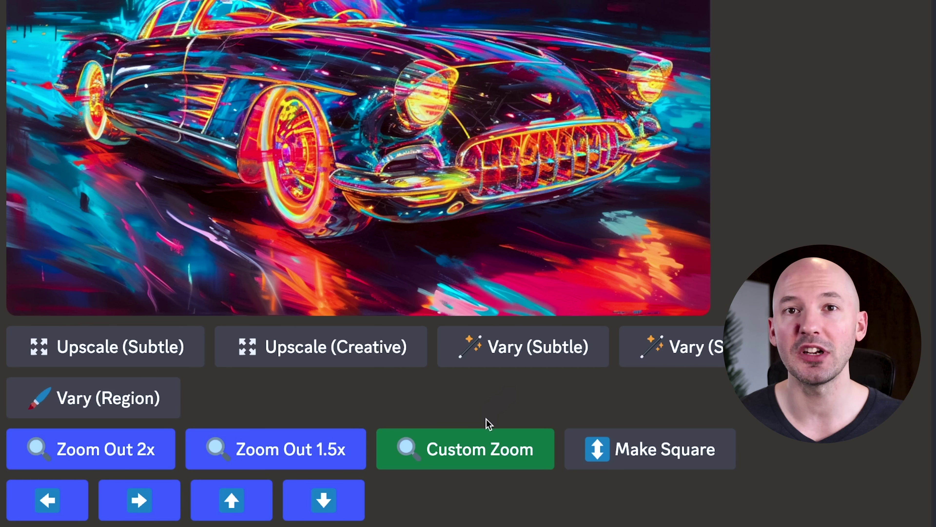
pyautogui.click(514, 438)
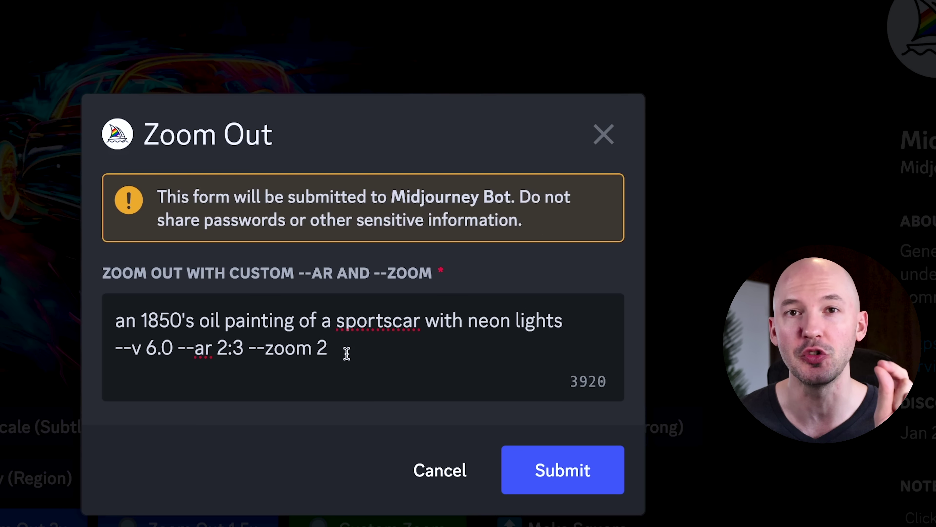
# Change the custom zoom value from 2 to 1 at --ar 2:3 and submit it
pyautogui.press('BackSpace')
pyautogui.write('1')
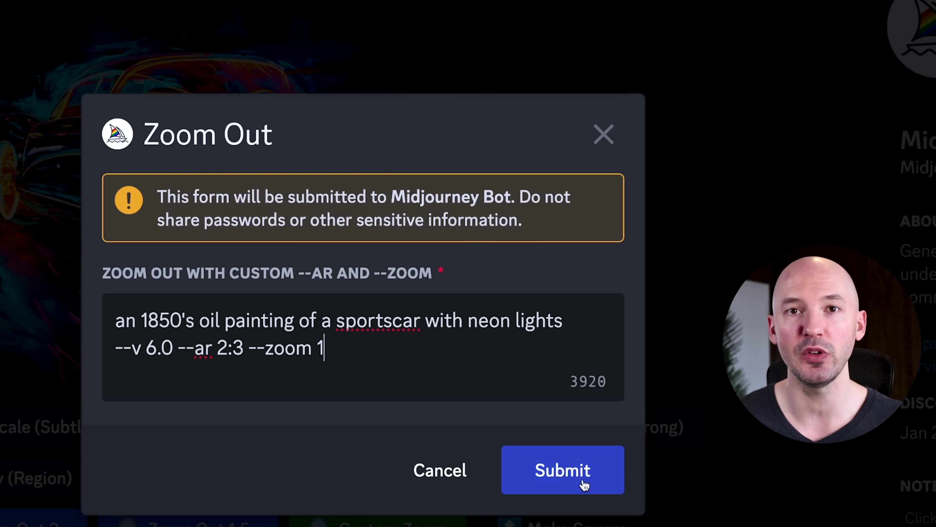
pyautogui.click(585, 486)
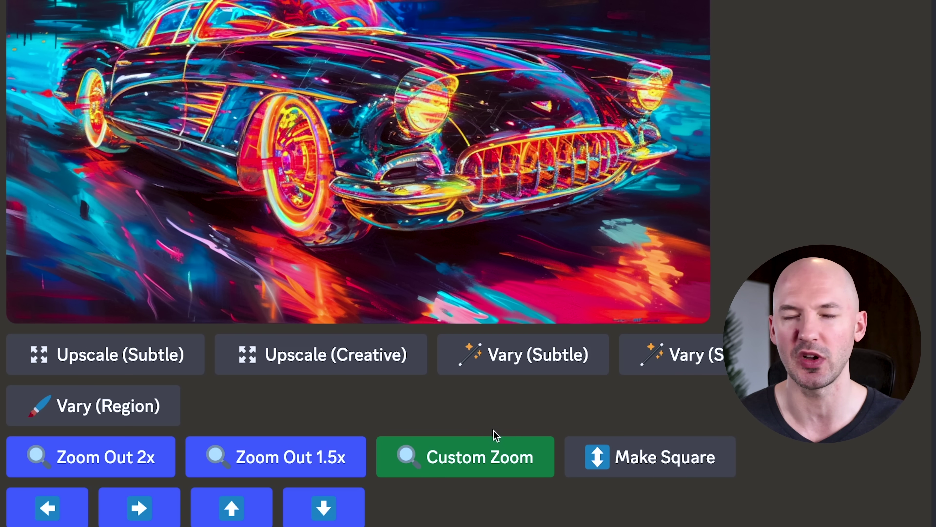
# Enable Remix mode and mark a large rectangle over the sportscar in Vary (Region)
pyautogui.click(127, 414)
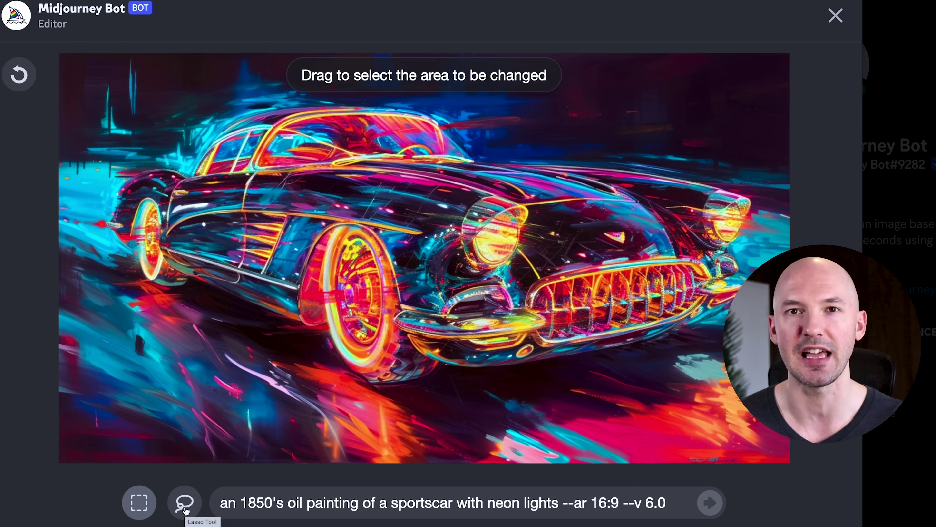
pyautogui.moveTo(84, 83); pyautogui.dragTo(785, 417)
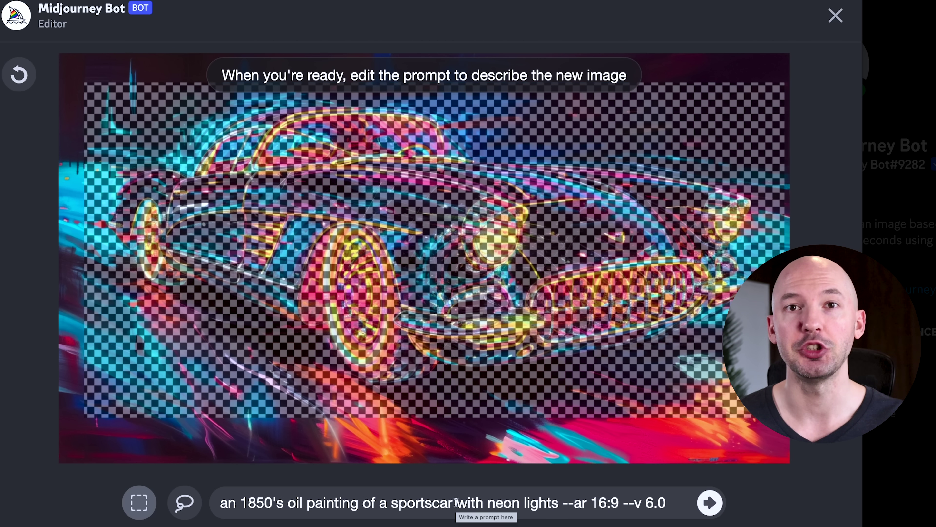
pyautogui.hotkey('ctrl', 'z')
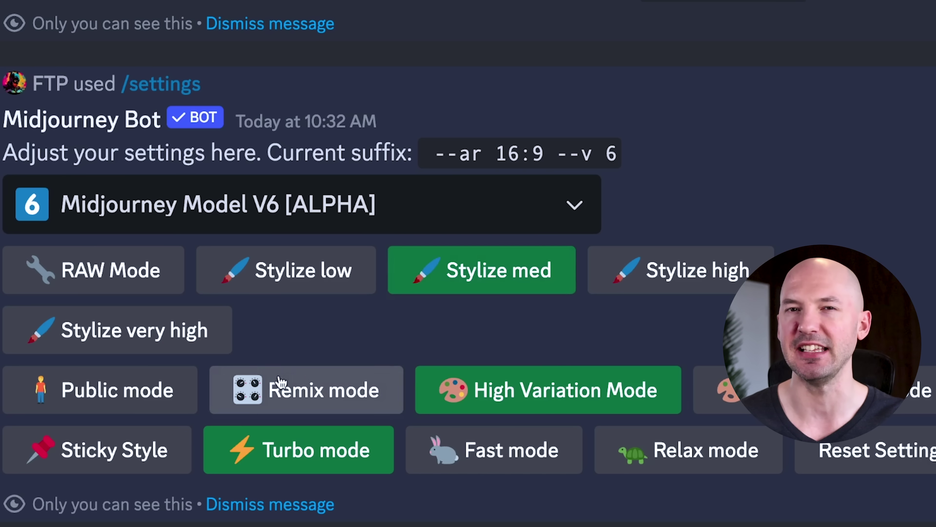
pyautogui.click(311, 388)
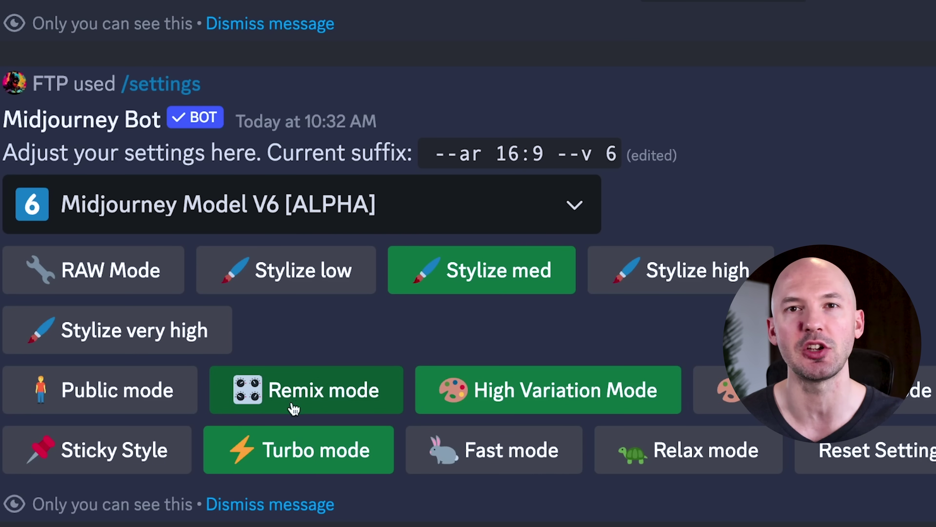
pyautogui.click(301, 404)
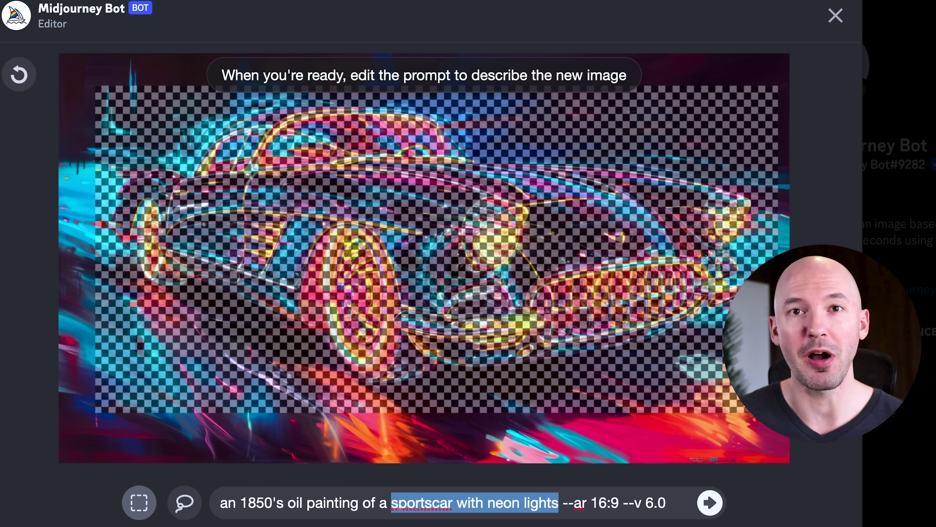
# Replace 'sportscar with neon lights' with 'a batmobile' in the region prompt
pyautogui.write('a batmobile')
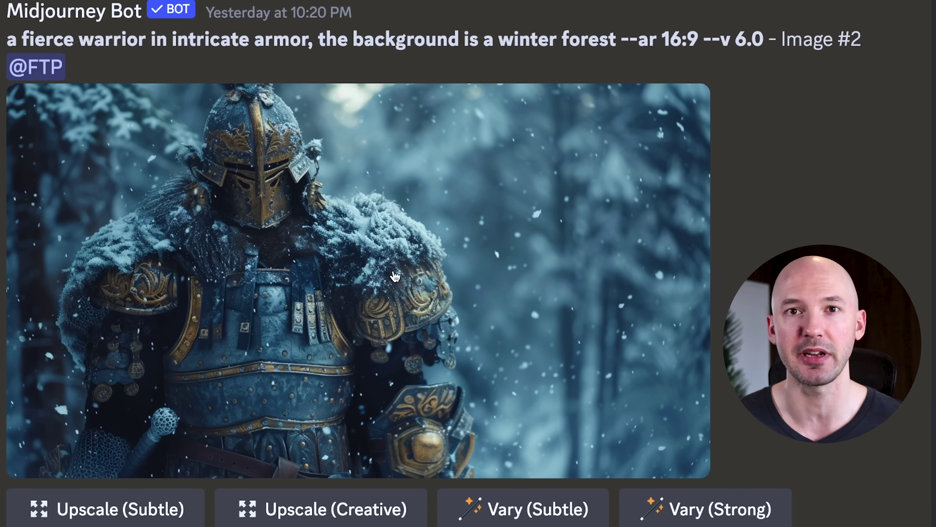
# Scroll down to the upscaled warrior Image #3 so its Vary (Region) button shows
pyautogui.scroll(-5, 396, 276)
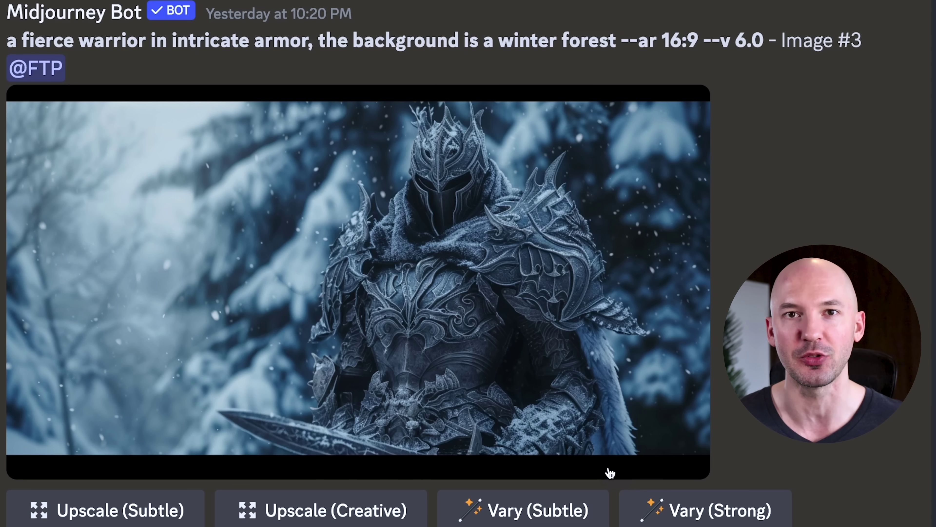
pyautogui.scroll(-2, 608, 476)
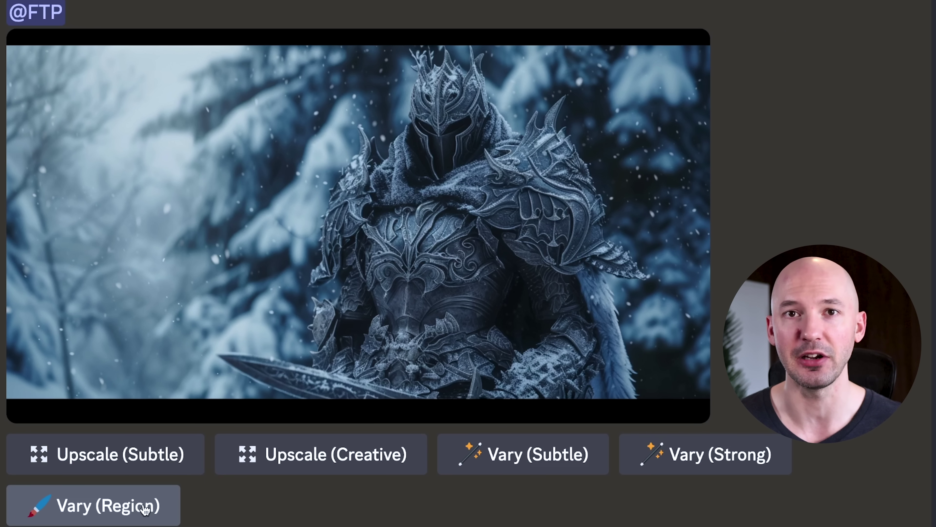
# In Vary (Region), select the warrior image's top and bottom black bars and submit
pyautogui.click(145, 510)
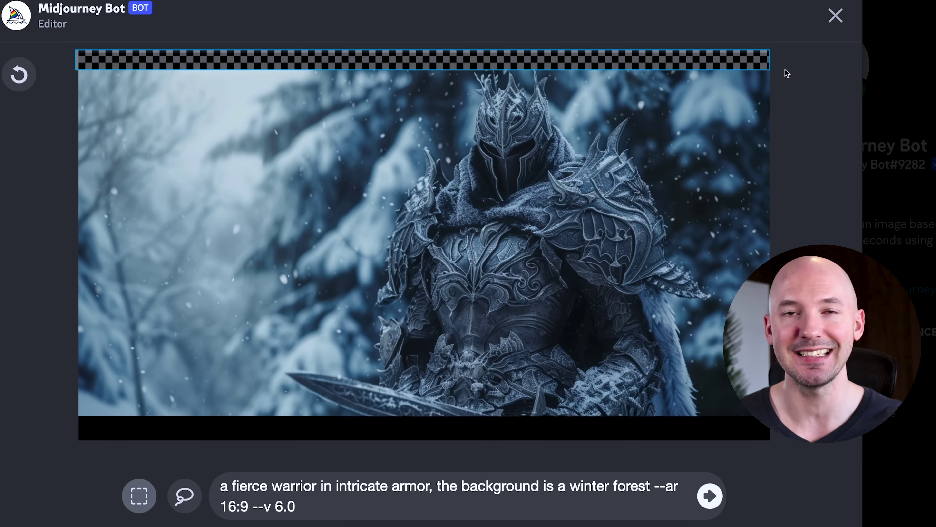
pyautogui.moveTo(787, 73); pyautogui.dragTo(784, 73)
pyautogui.moveTo(69, 411); pyautogui.dragTo(784, 485)
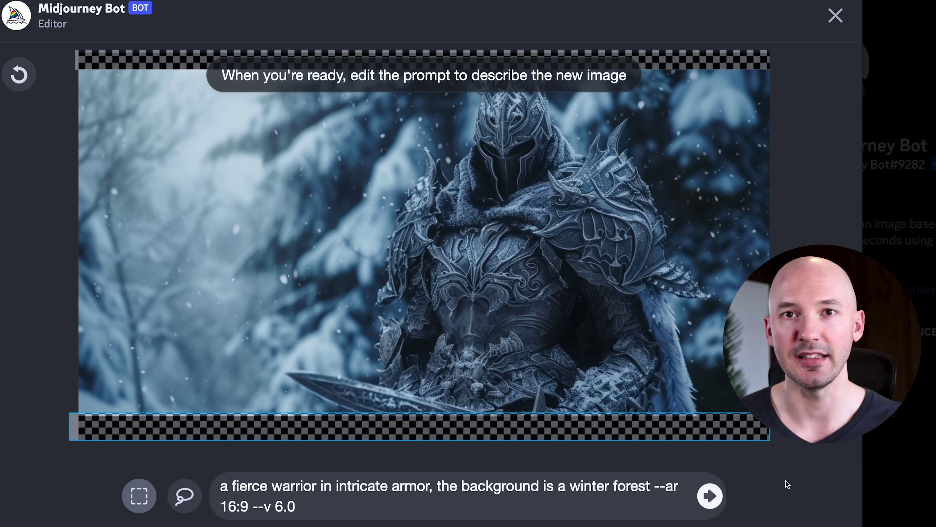
pyautogui.click(722, 498)
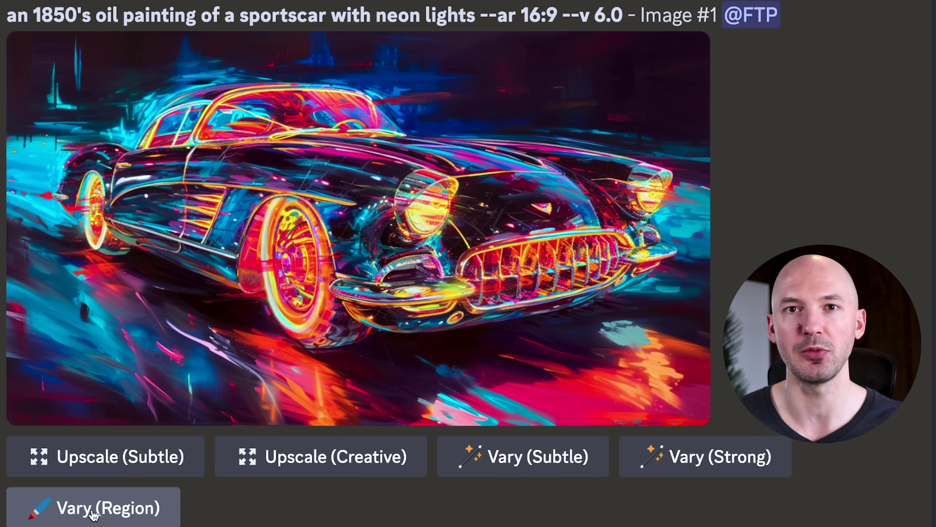
# Start a Vary (Region) edit on sportscar Image #1 to make a sleek car on a wet neon street
pyautogui.click(92, 511)
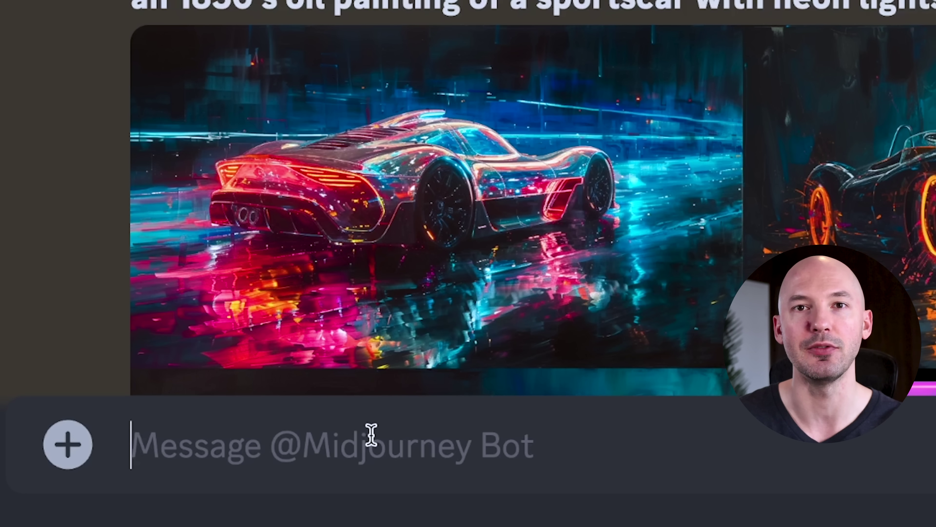
# Run the /feedback command to open the Midjourney feedback form
pyautogui.write('/feed')
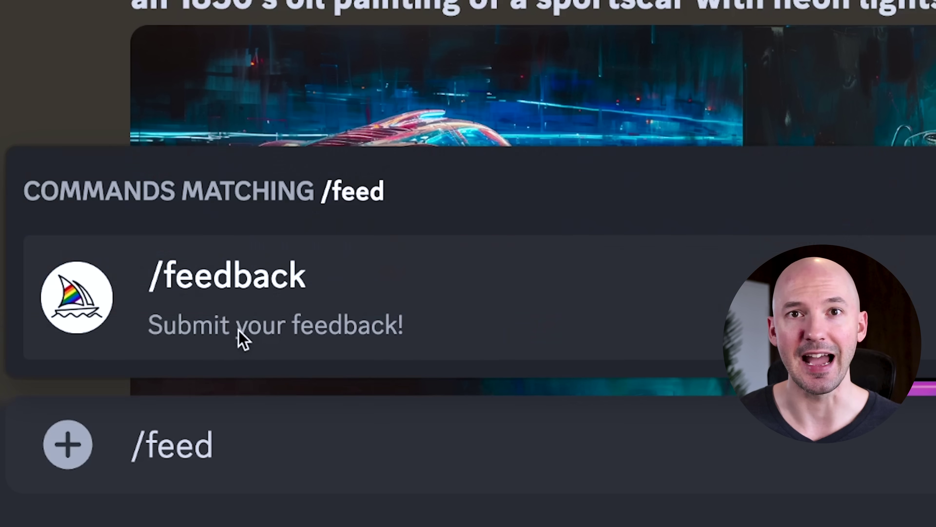
pyautogui.click(242, 340)
pyautogui.press('Return')
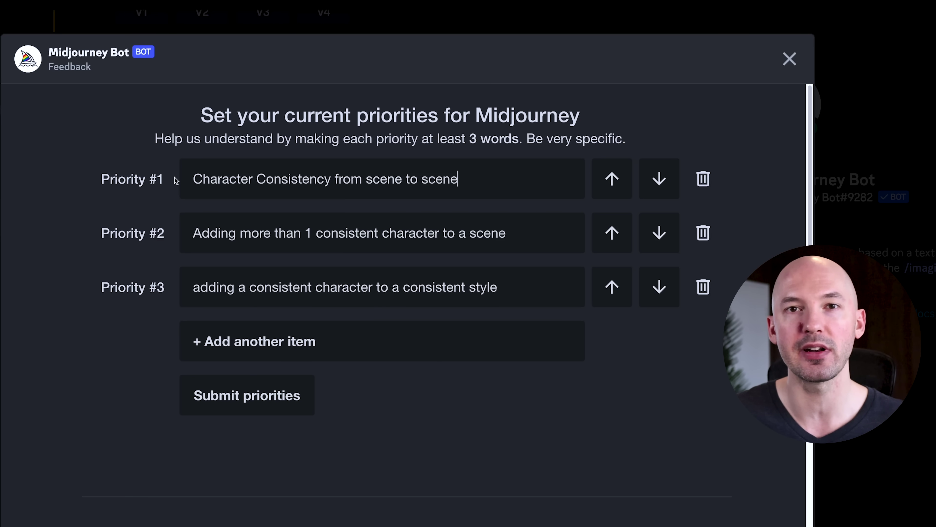
# Fill Priority #1–#3 with character consistency across scenes, multiple characters and styles
pyautogui.moveTo(626, 139); pyautogui.dragTo(527, 140)
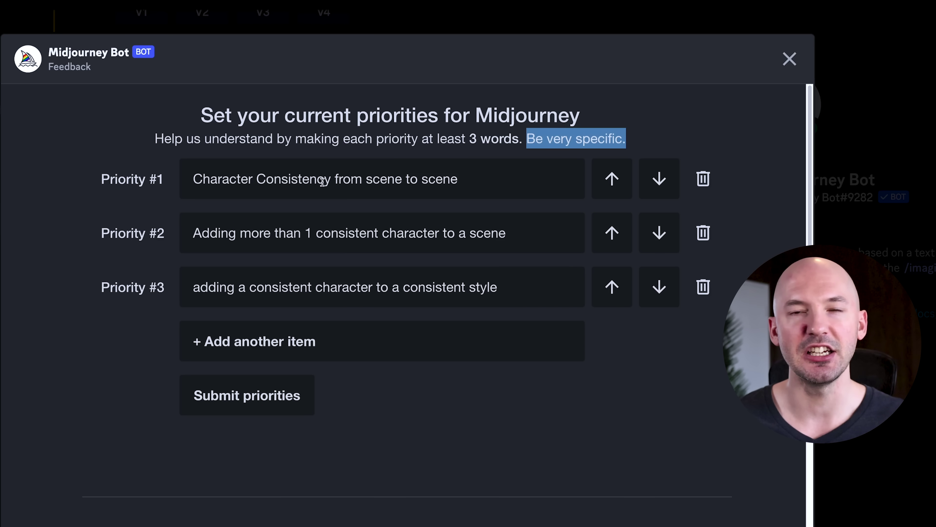
pyautogui.click(500, 179)
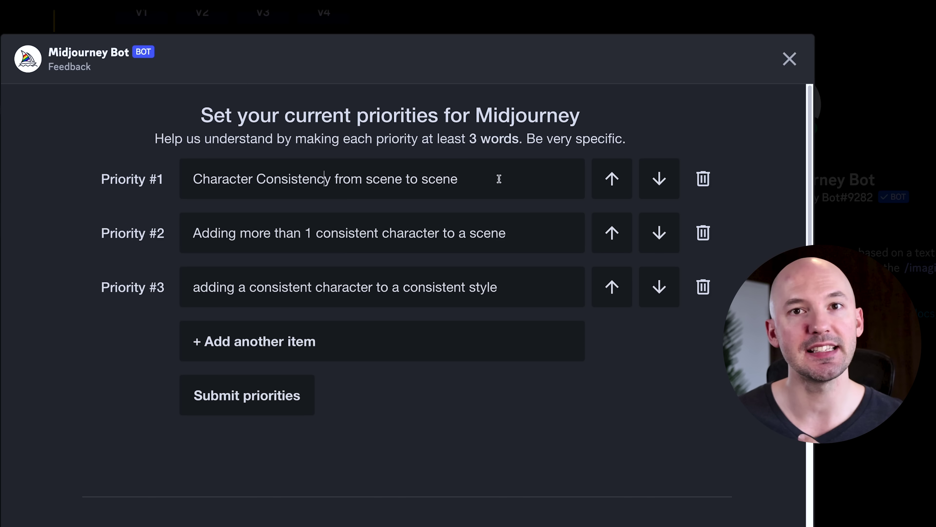
pyautogui.press('Tab')
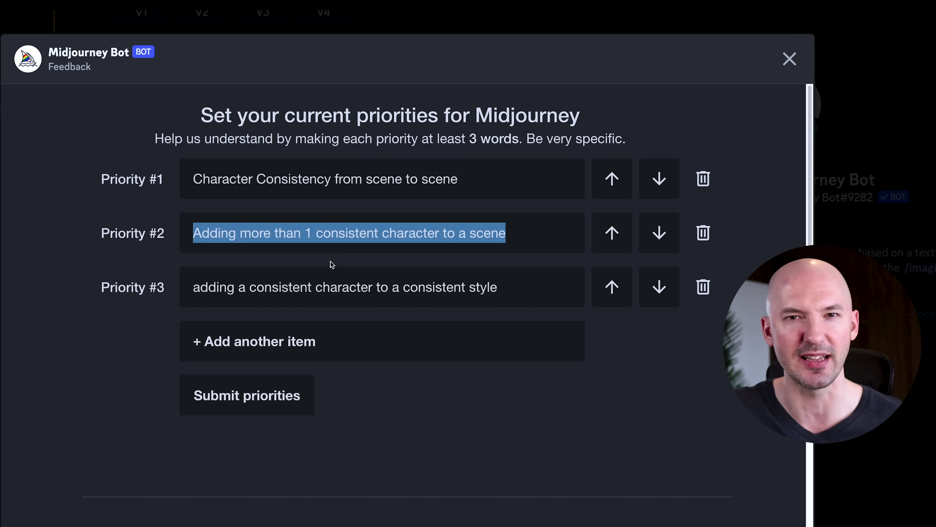
pyautogui.press('Tab')
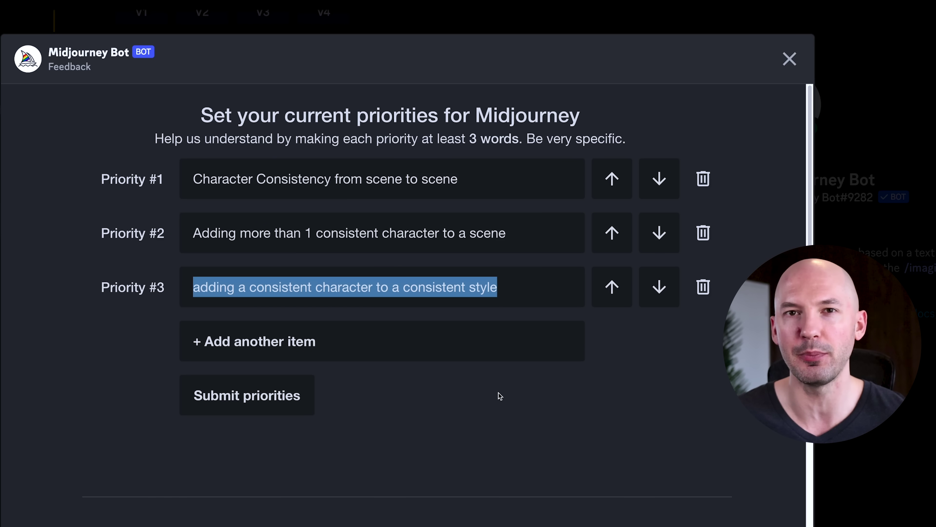
pyautogui.click(496, 387)
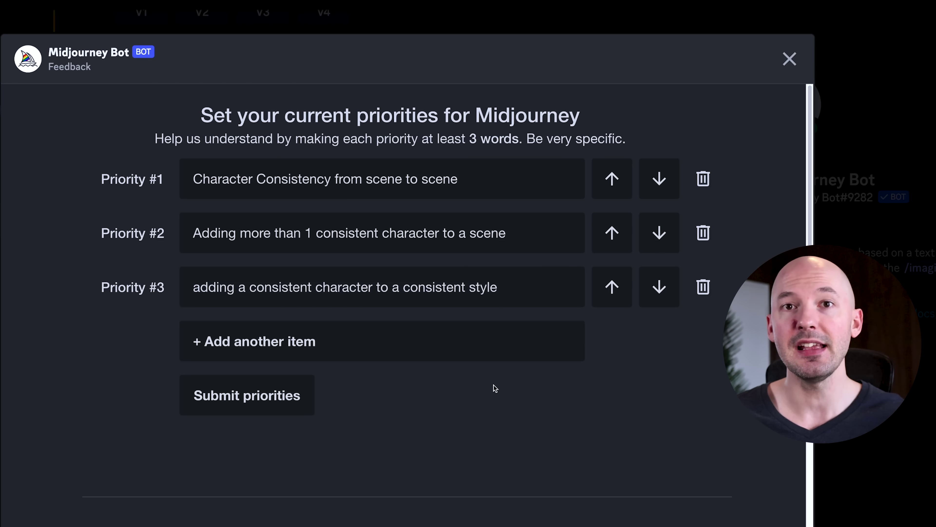
# Scroll the feedback form to others' priorities, starting with 'Full API for image generation'
pyautogui.scroll(-5, 494, 385)
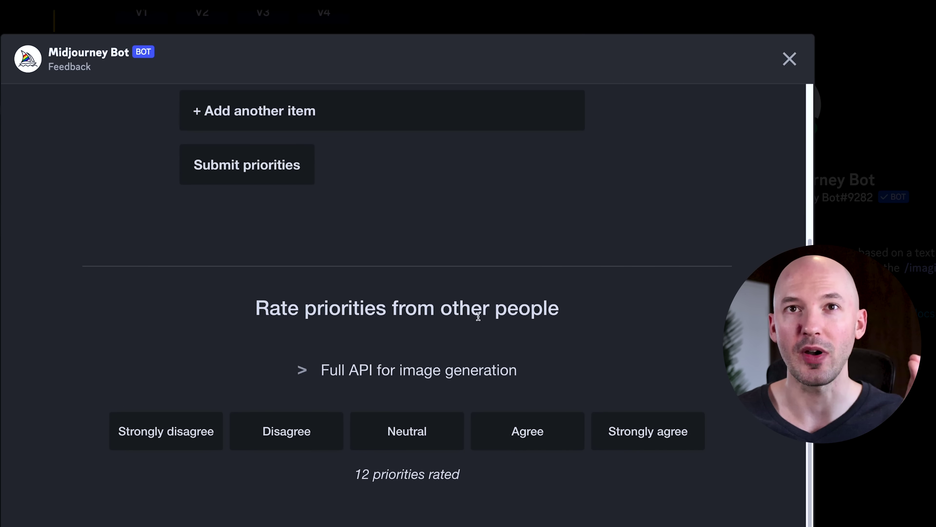